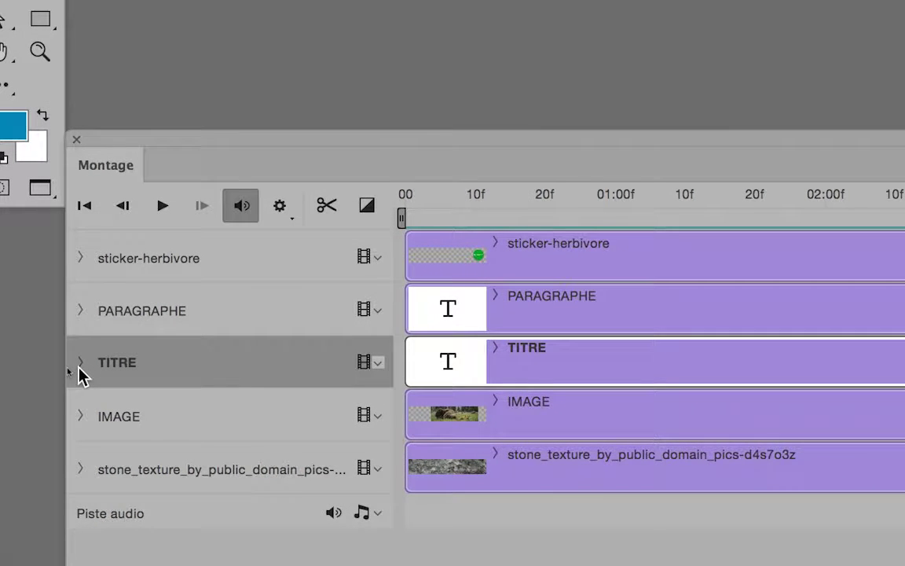
Expand the TITRE track and enable keyframe animation for Transformation at the last frame, 0:00:04:29
click(80, 363)
click(80, 365)
click(79, 366)
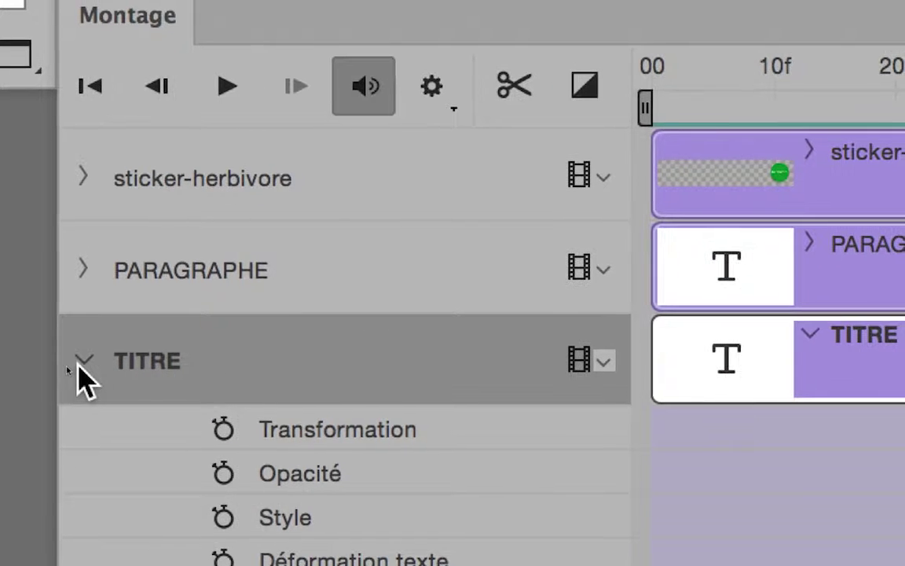
click(77, 366)
click(76, 367)
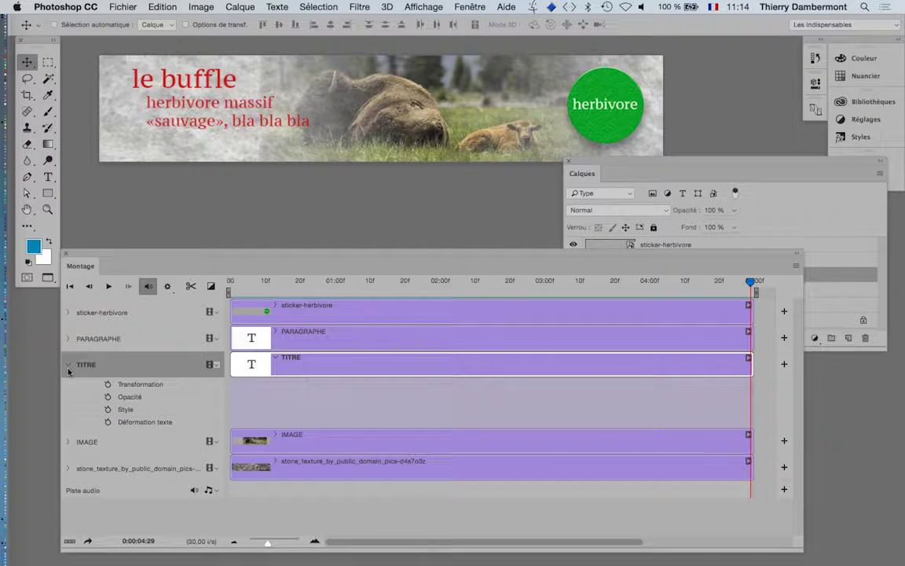
mouse_move(751, 285)
mouse_down()
mouse_move(275, 286)
mouse_move(750, 284)
mouse_move(756, 303)
mouse_up()
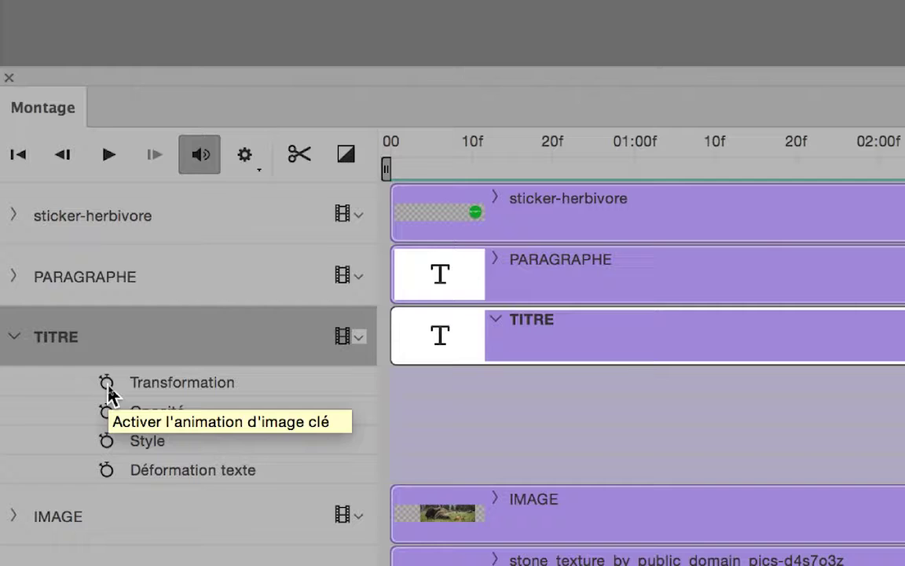
click(107, 383)
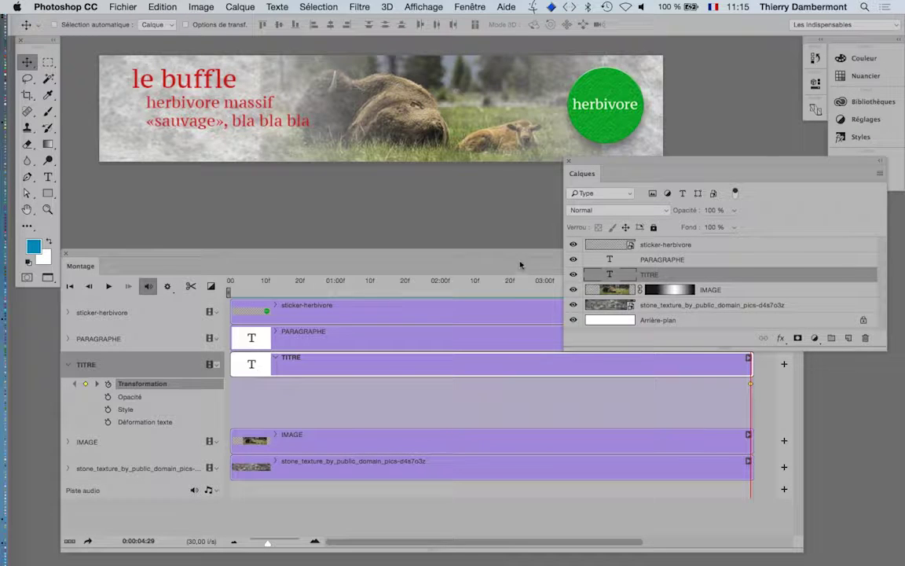
Add a Transformation keyframe to the TITRE track at the first frame, 0:00:00:00
click(521, 259)
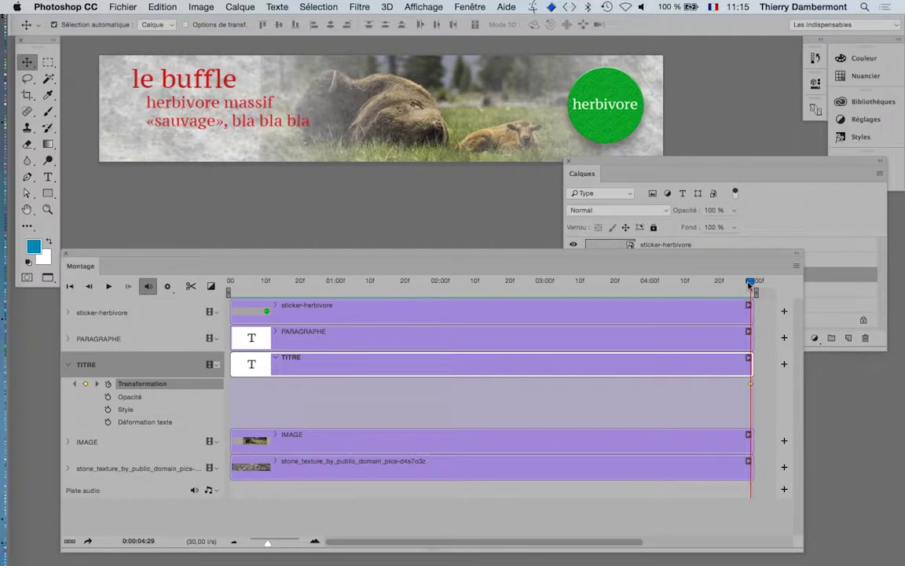
click(506, 253)
drag(751, 281, 222, 293)
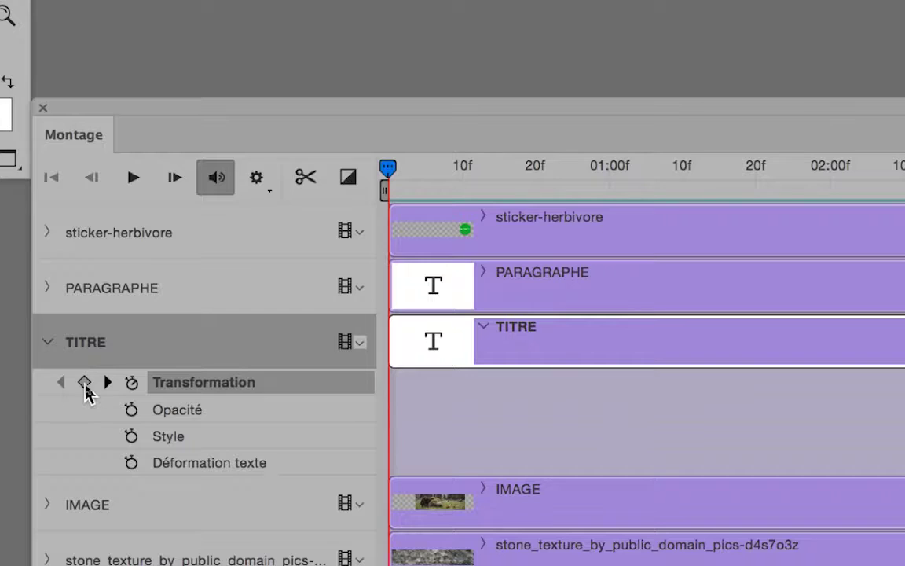
click(87, 384)
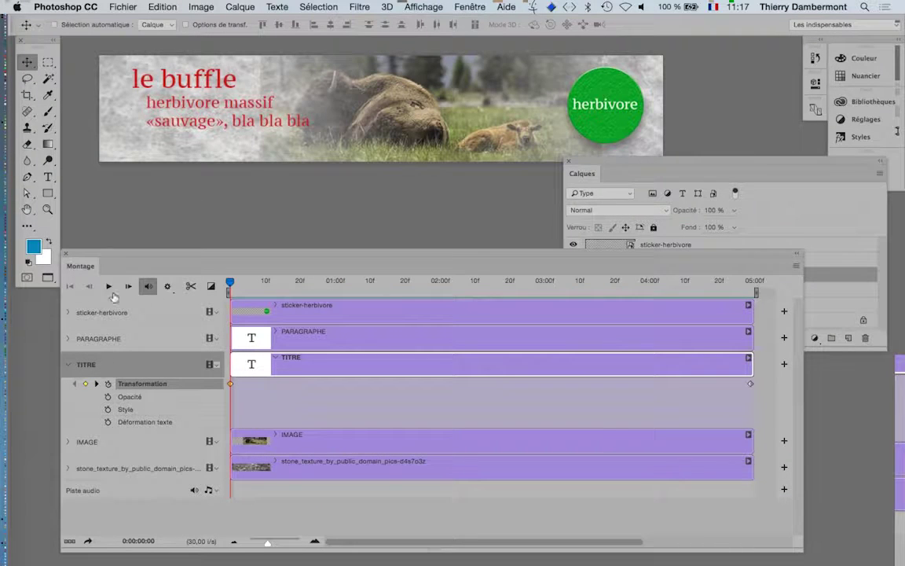
Preview the timeline, stop partway, return to the first frame and play it again
click(132, 175)
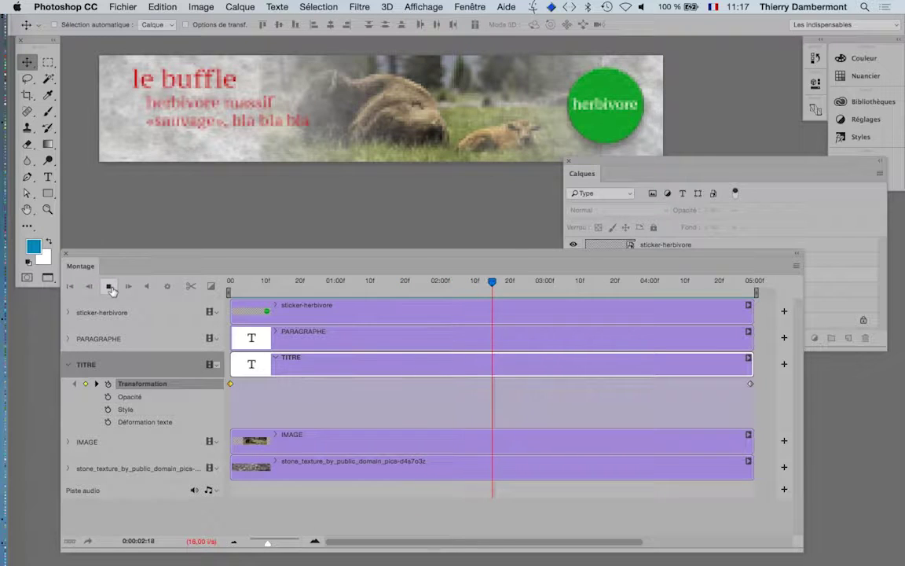
click(109, 287)
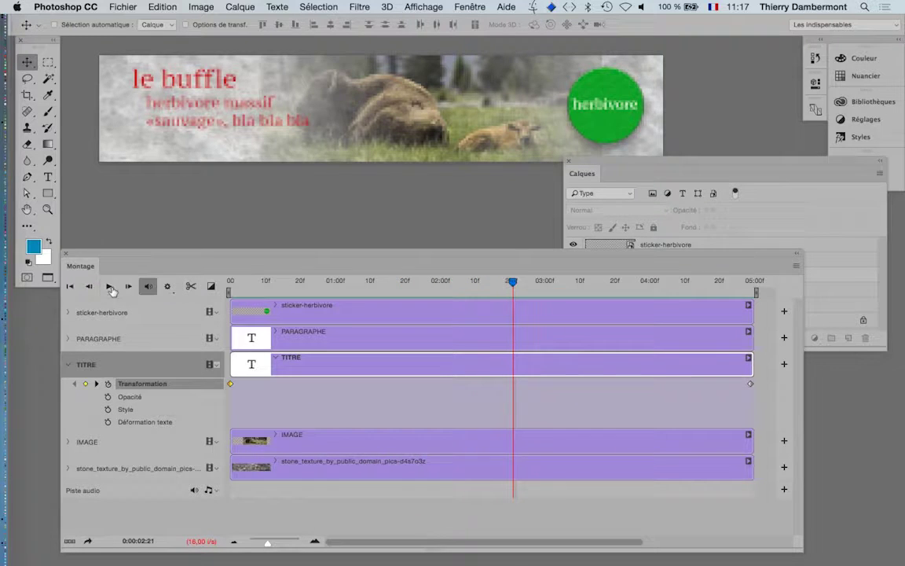
click(70, 289)
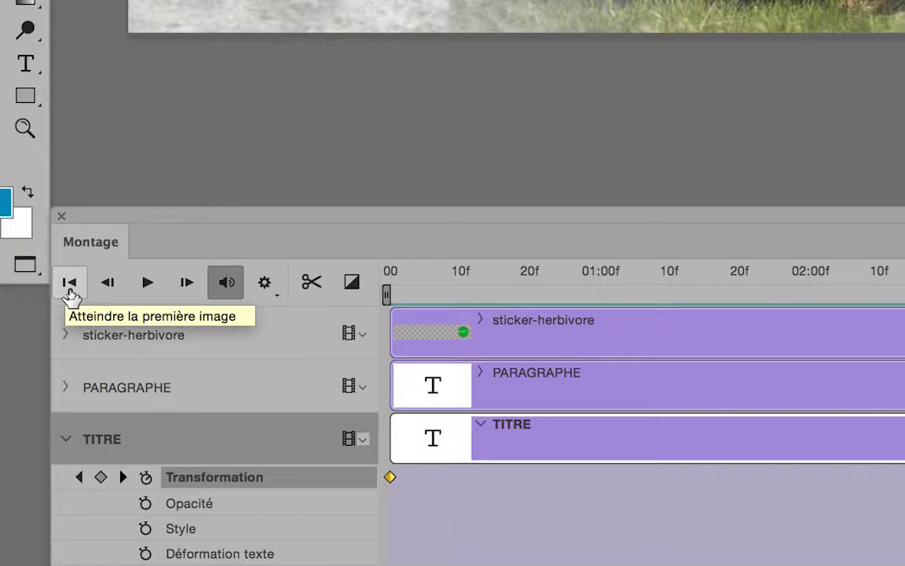
click(69, 288)
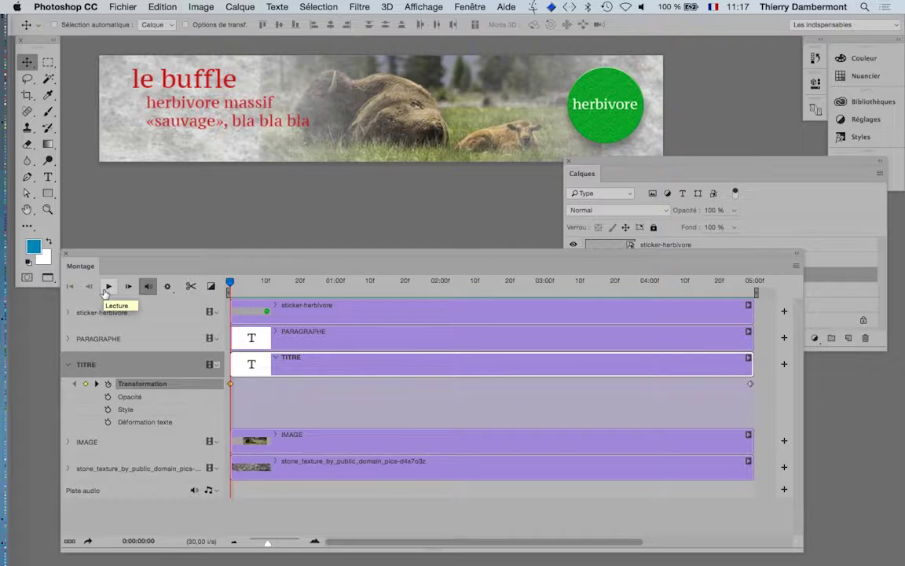
click(109, 292)
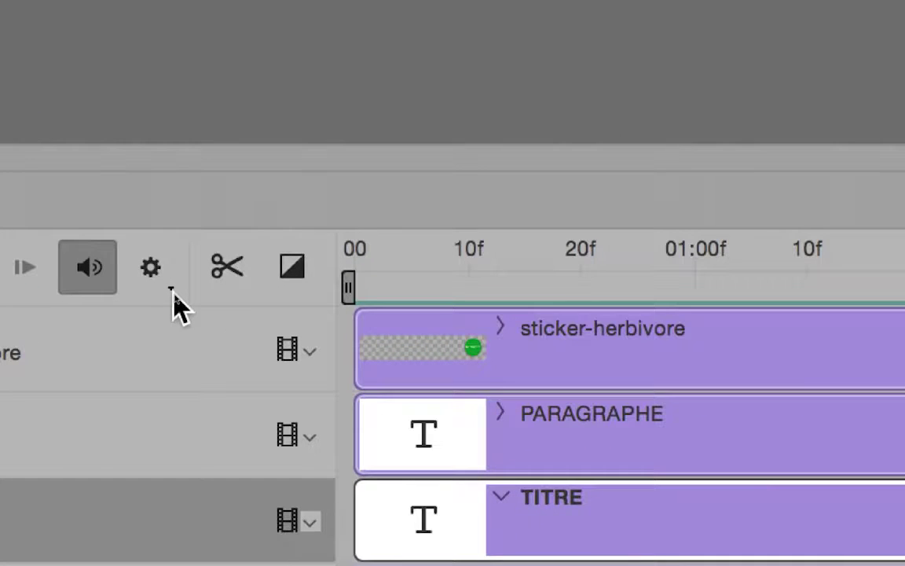
Check the timeline's playback resolution and loop options, and replay part of the animation
click(172, 291)
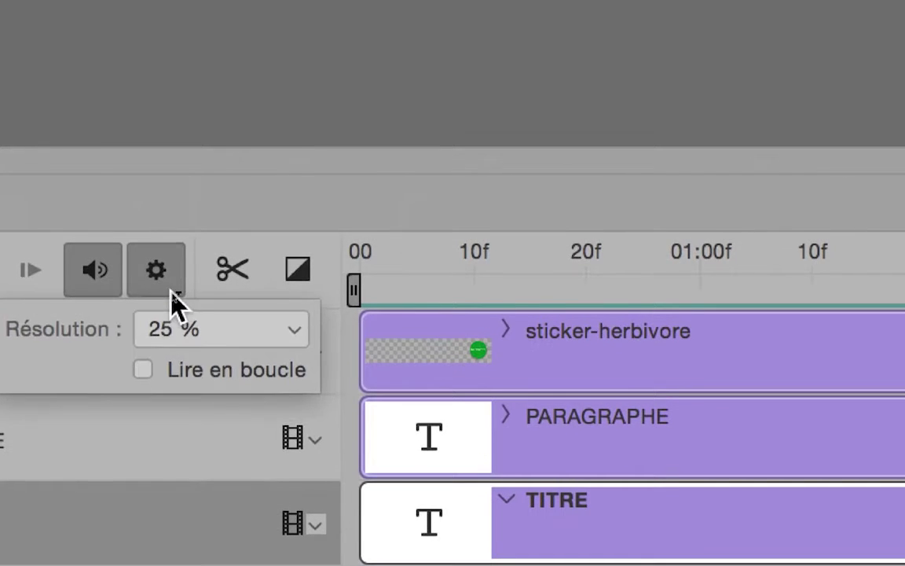
click(182, 284)
click(173, 297)
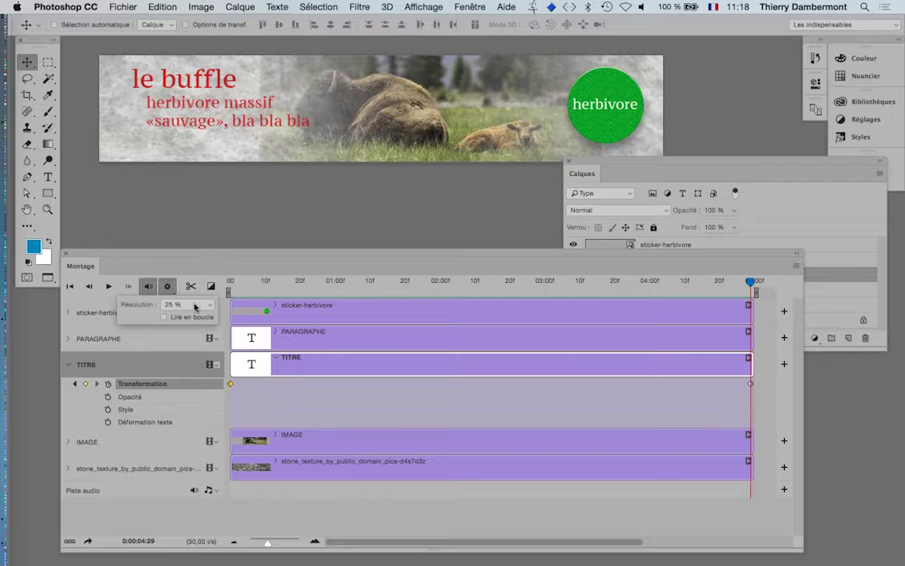
click(109, 287)
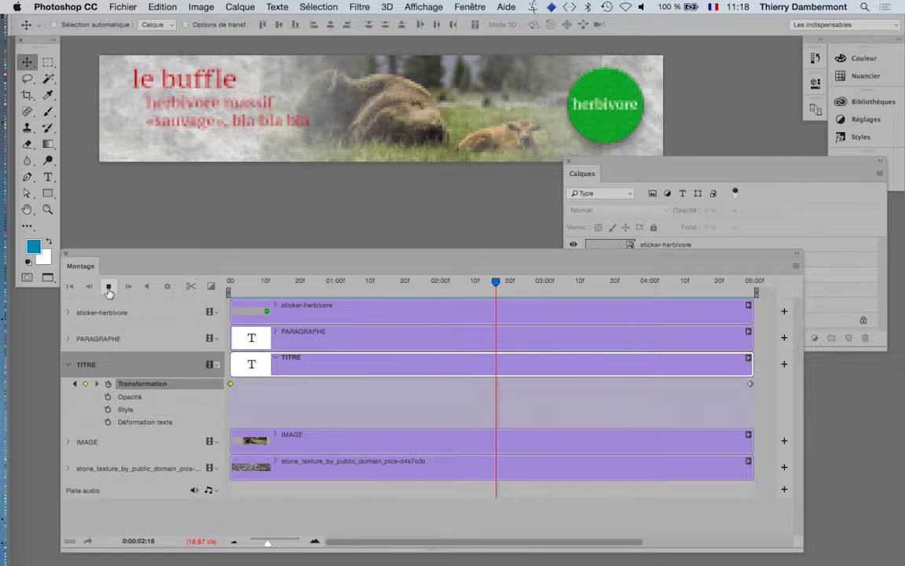
click(109, 289)
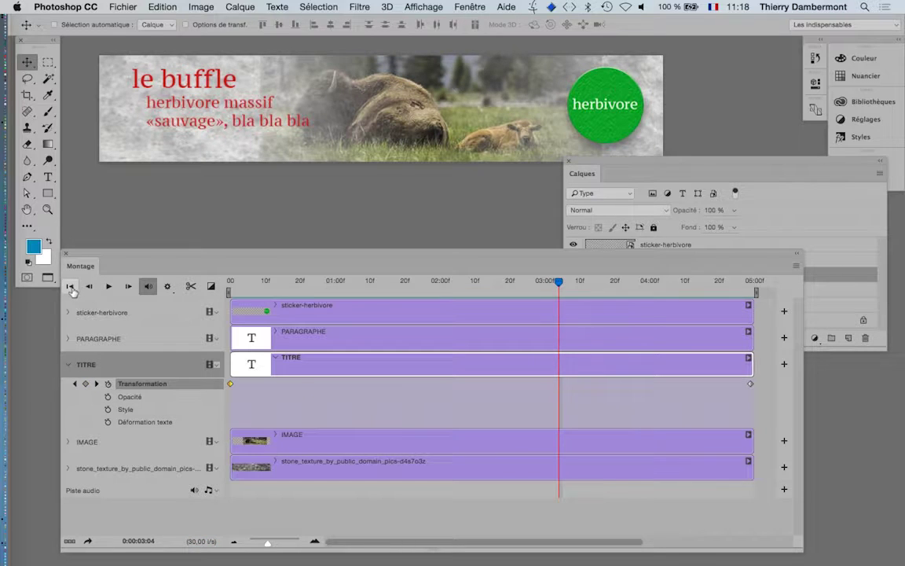
At the first frame, free-transform the title to about 452 % and place it outside the banner's lower-right corner, at about X 1082 px, Y 281 px
click(70, 288)
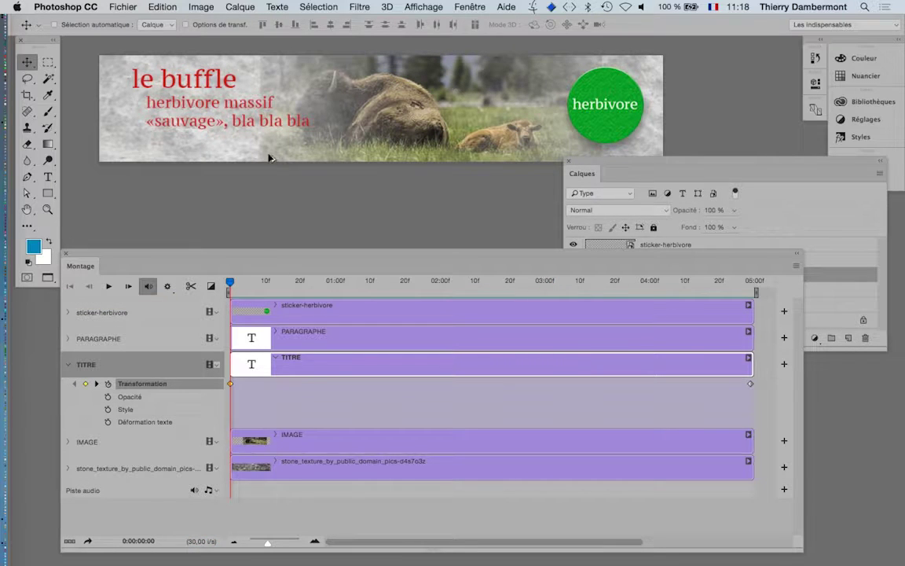
scroll(270, 154, down, 4)
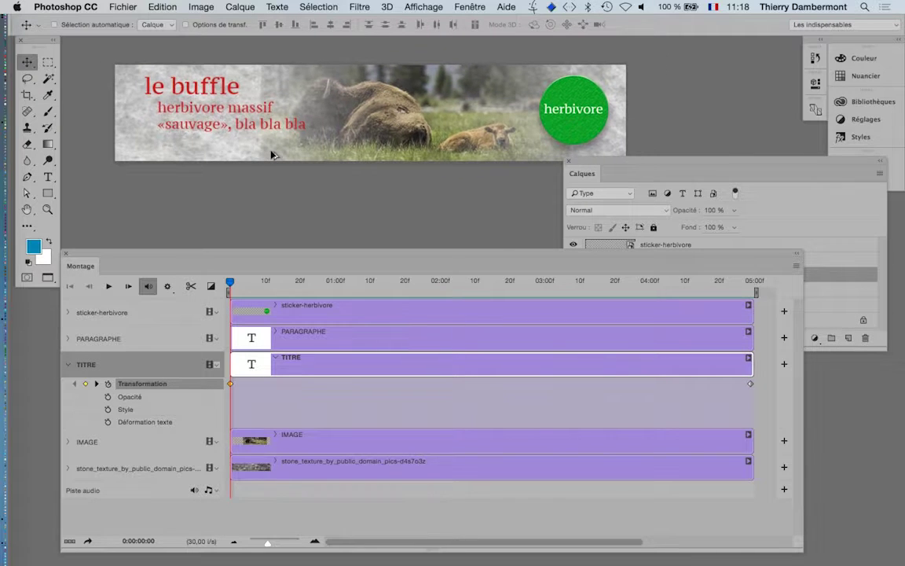
scroll(270, 154, down, 4)
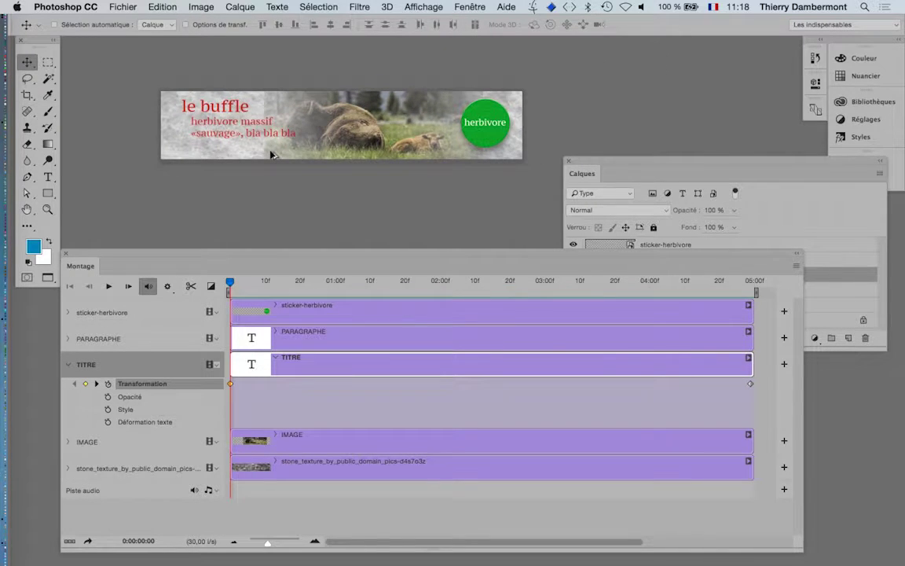
key(super+t)
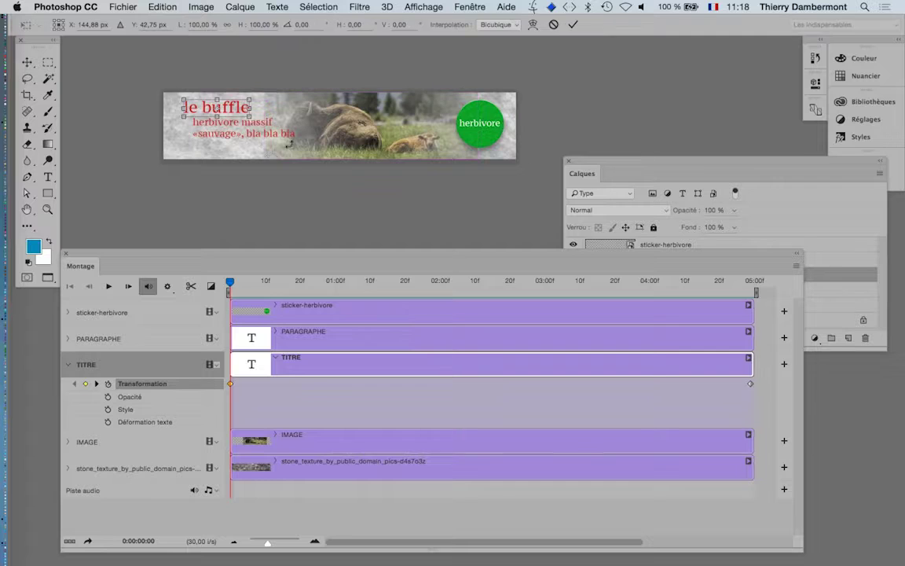
drag(646, 167, 791, 512)
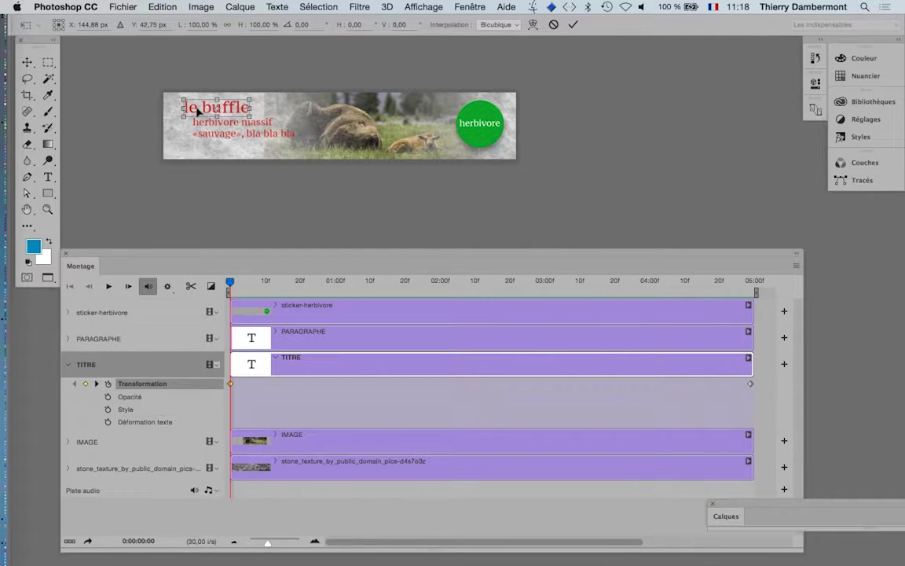
drag(221, 119, 373, 140)
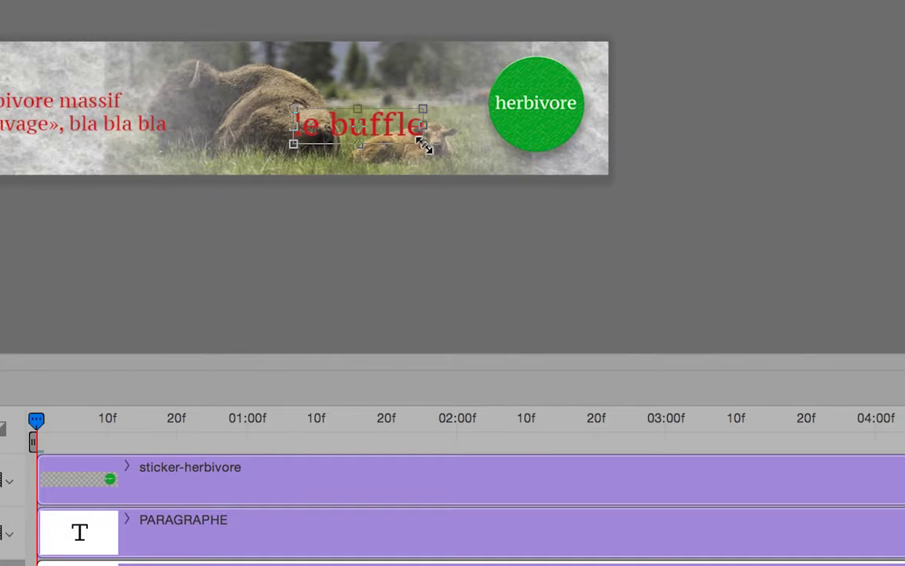
drag(424, 145, 658, 263)
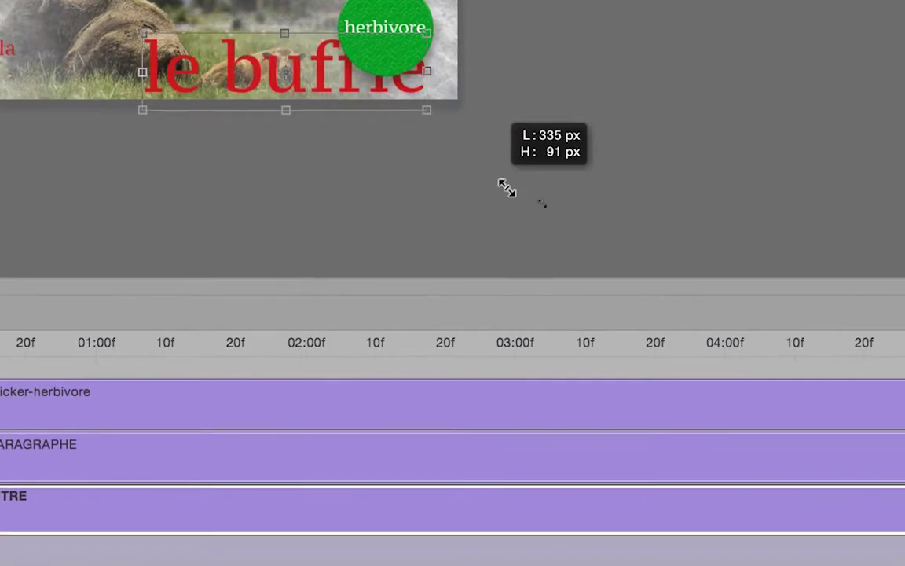
drag(507, 189, 730, 218)
drag(588, 201, 591, 202)
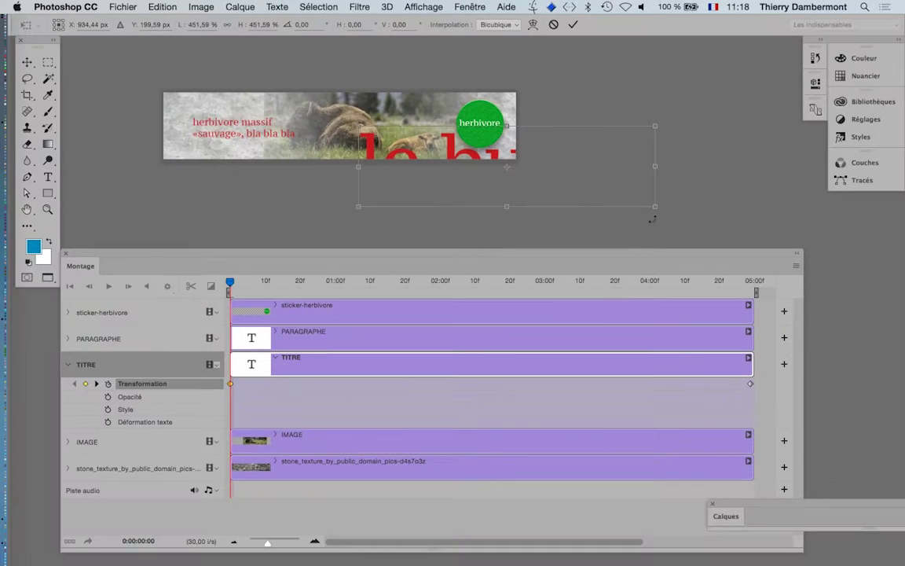
drag(432, 167, 487, 195)
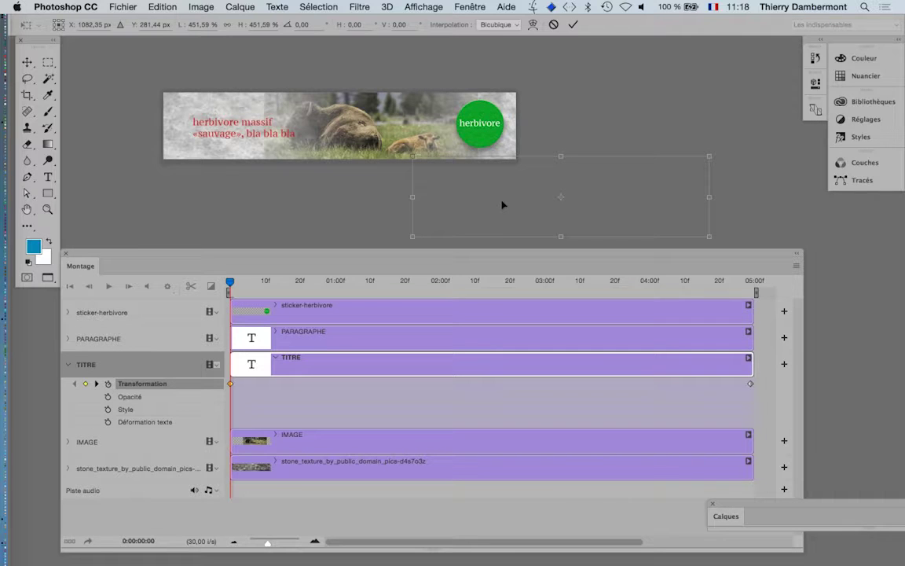
click(573, 24)
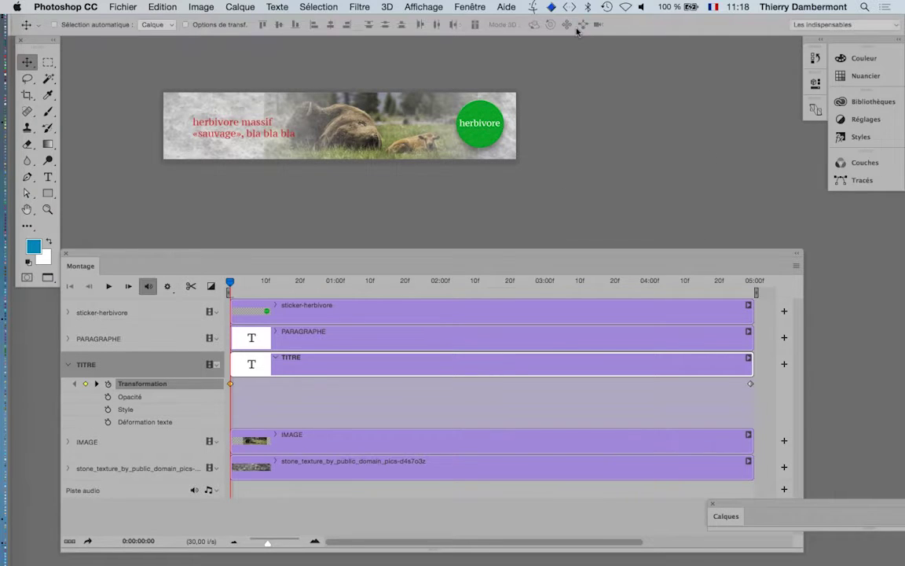
Preview the title animation by playing the timeline and scrubbing the playhead back and forth between the first and last frames
click(109, 287)
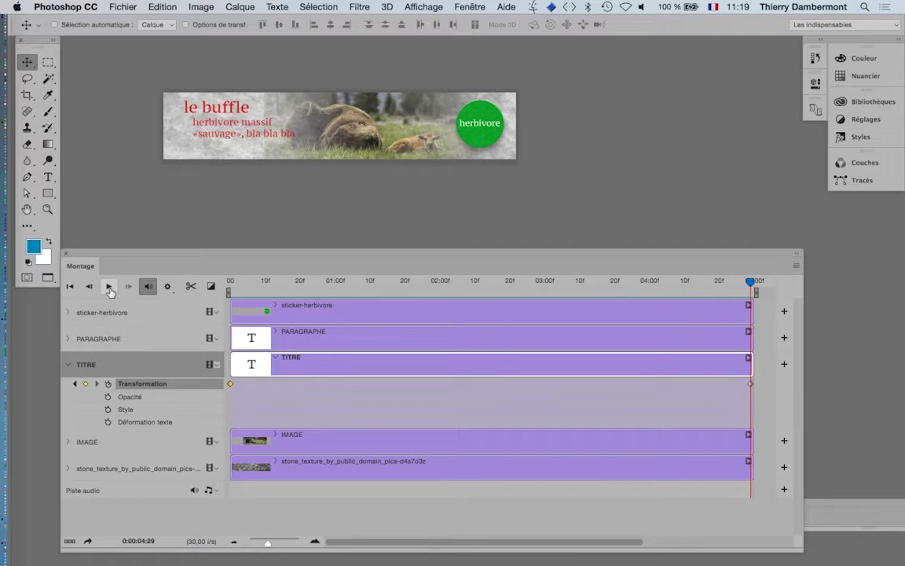
click(110, 288)
drag(753, 284, 385, 283)
drag(230, 283, 165, 281)
drag(404, 281, 753, 285)
Save the document as a new Photoshop file named "Sans titre-5 - vs2.psd" in the "animation de bannières" folder
click(118, 6)
click(152, 137)
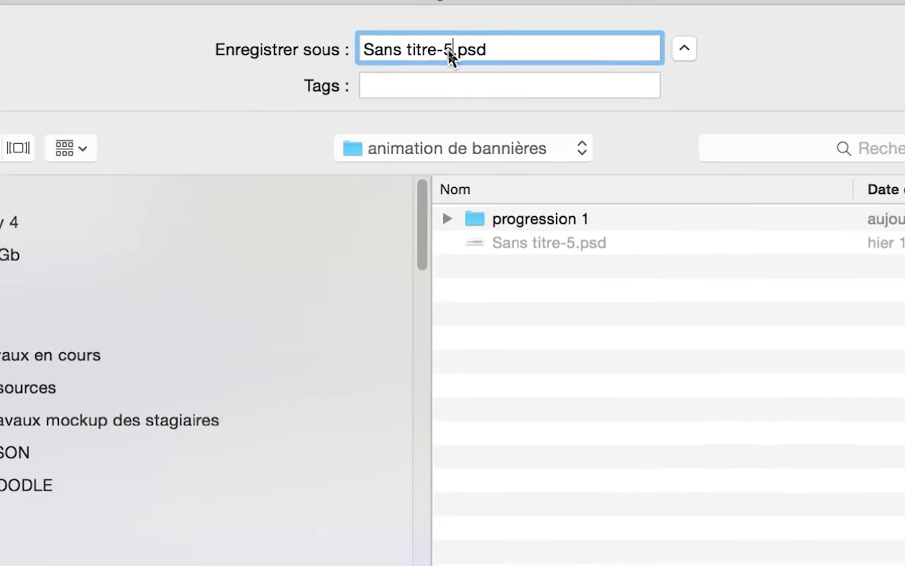
text(- vs2)
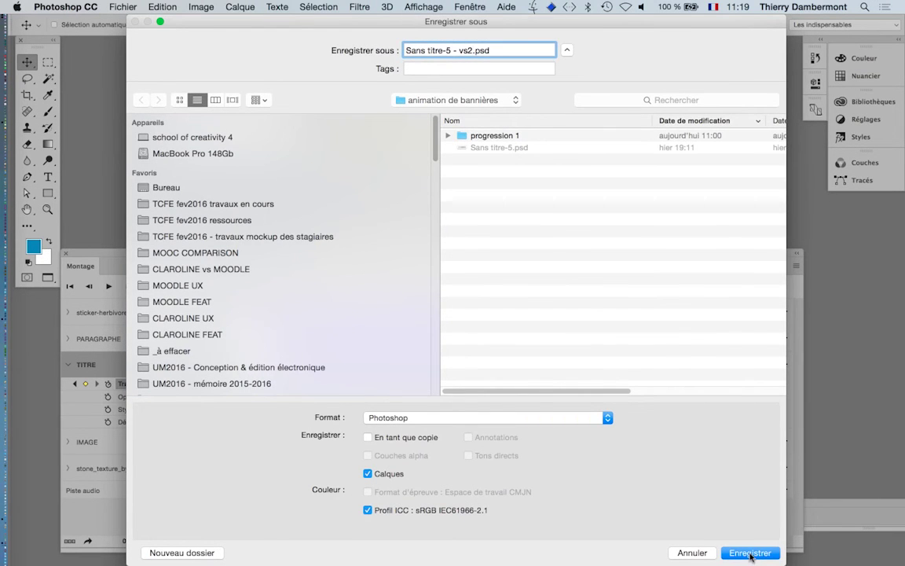
click(750, 553)
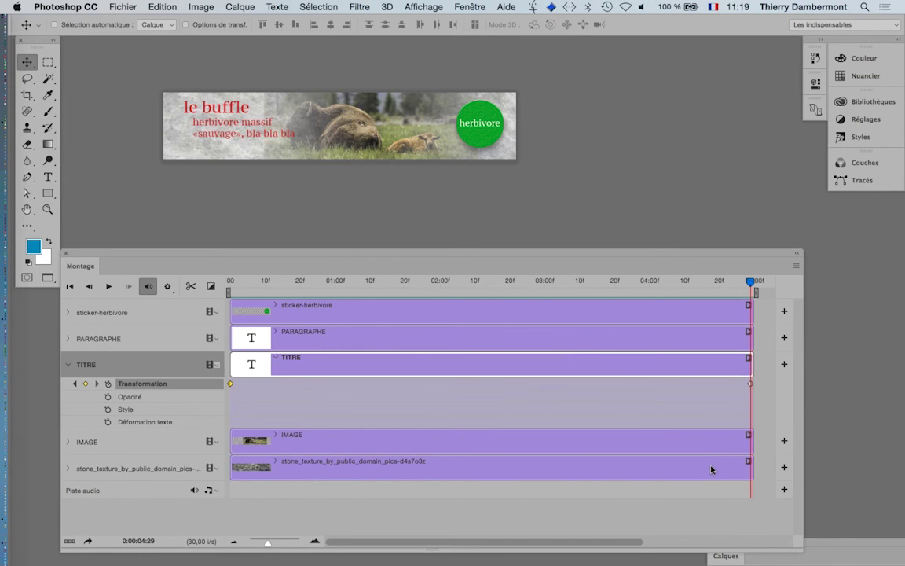